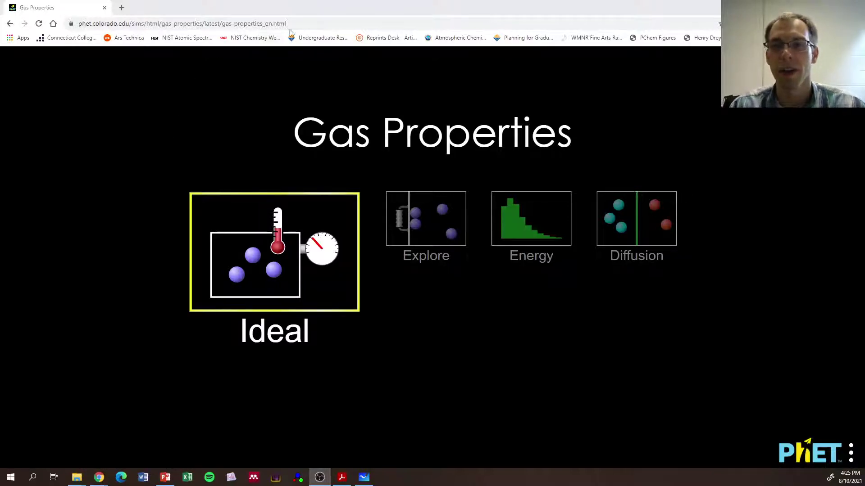
Step: Select the simulation's web address, then return focus to the Gas Properties home screen
left_click(290, 25)
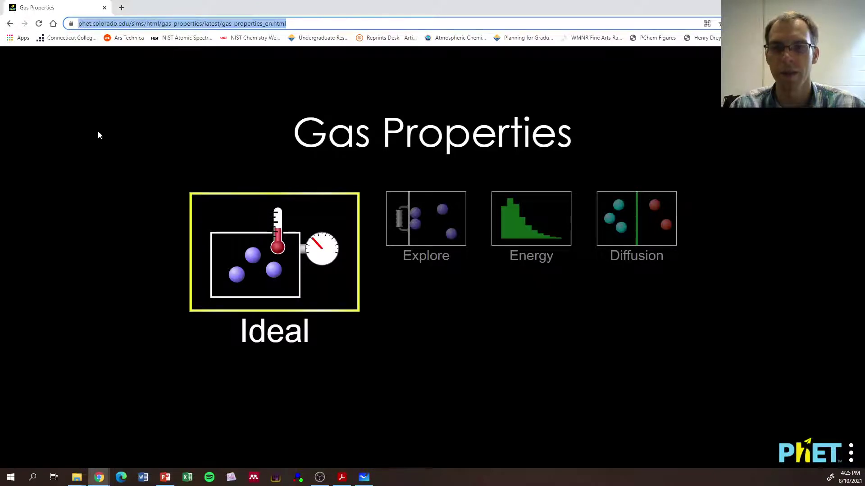
left_click(79, 169)
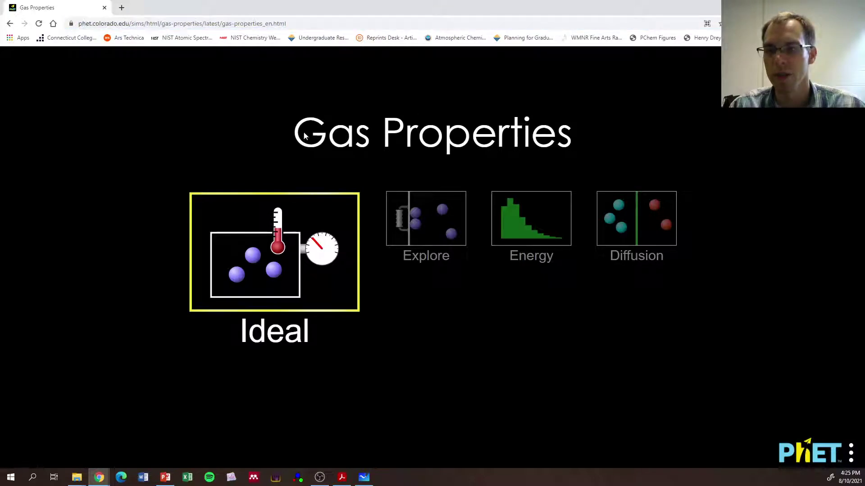
Step: Open the Ideal screen and heat the gas from 300 K to 382 K, reaching about 16.3 atm
left_click(270, 267)
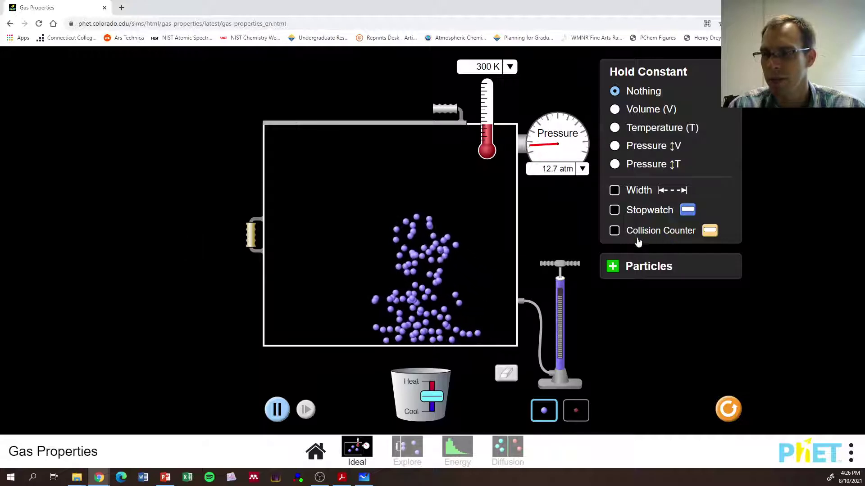
mouse_move(432, 396)
left_mouse_down()
mouse_move(434, 388)
mouse_move(437, 408)
left_mouse_up()
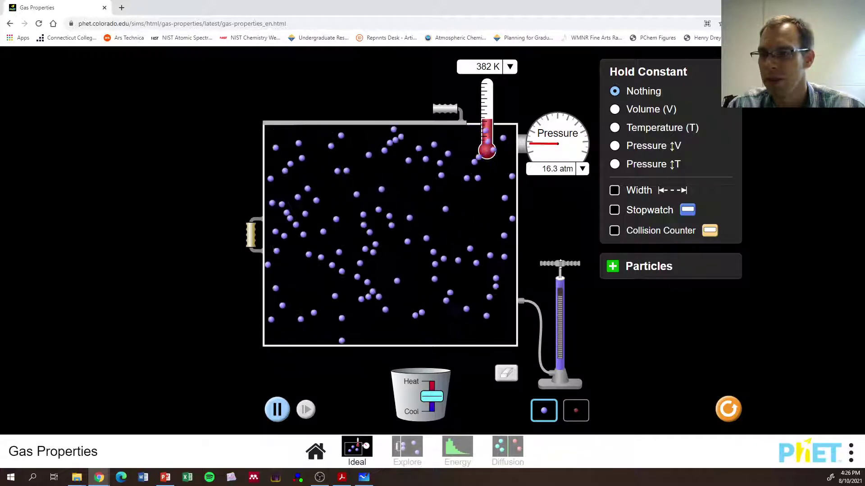
Step: Pump in more particles, widen the box, squeeze it narrower, then pull it back to full width
mouse_move(560, 263)
left_mouse_down()
mouse_move(560, 200)
mouse_move(560, 264)
left_mouse_up()
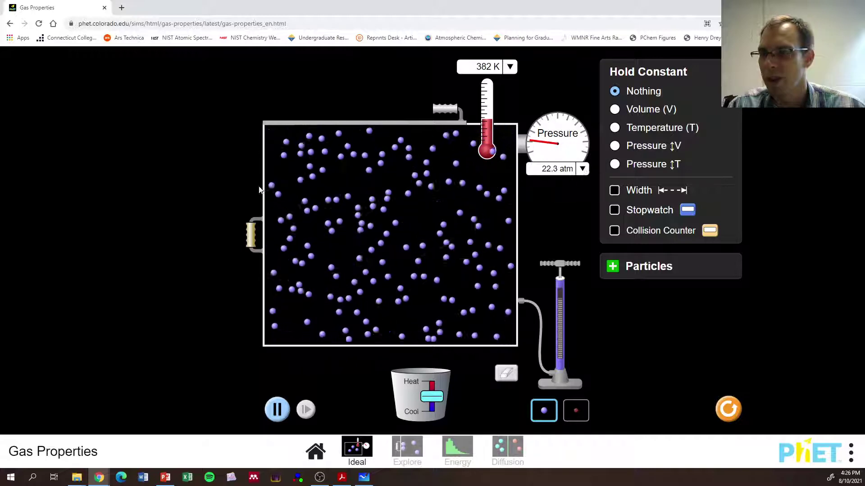
left_click_drag(250, 235, 237, 236)
left_click_drag(170, 238, 170, 239)
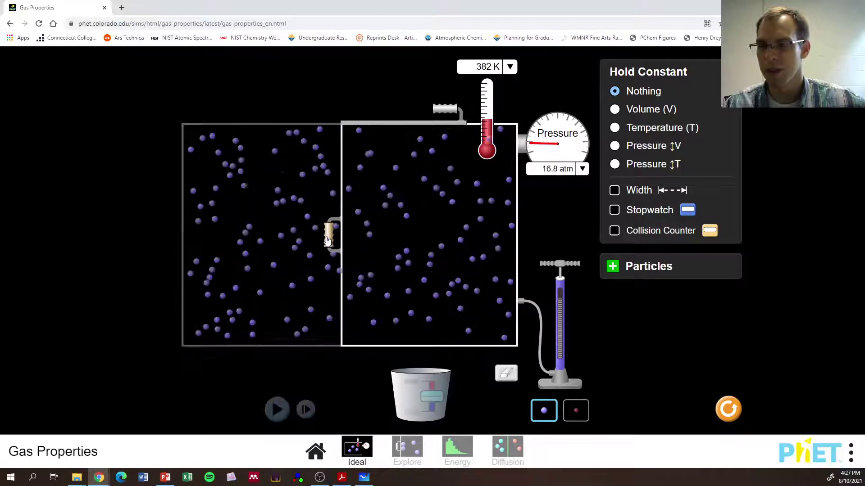
left_click_drag(327, 241, 328, 241)
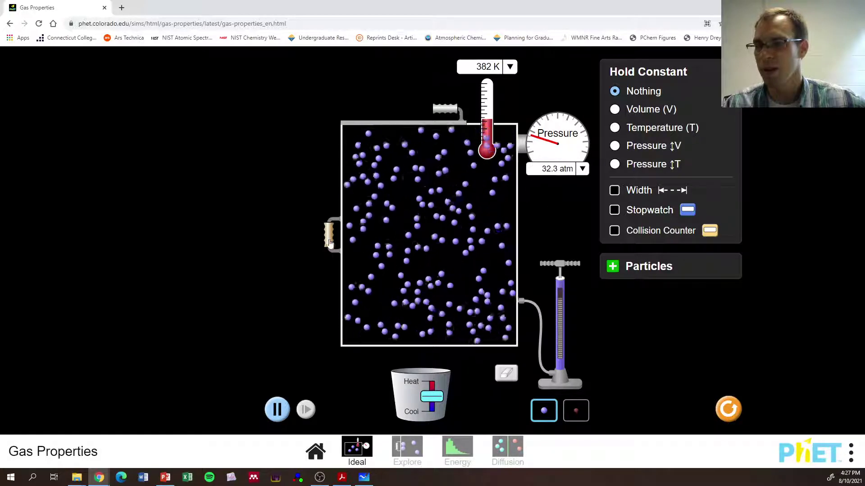
left_click_drag(193, 245, 160, 245)
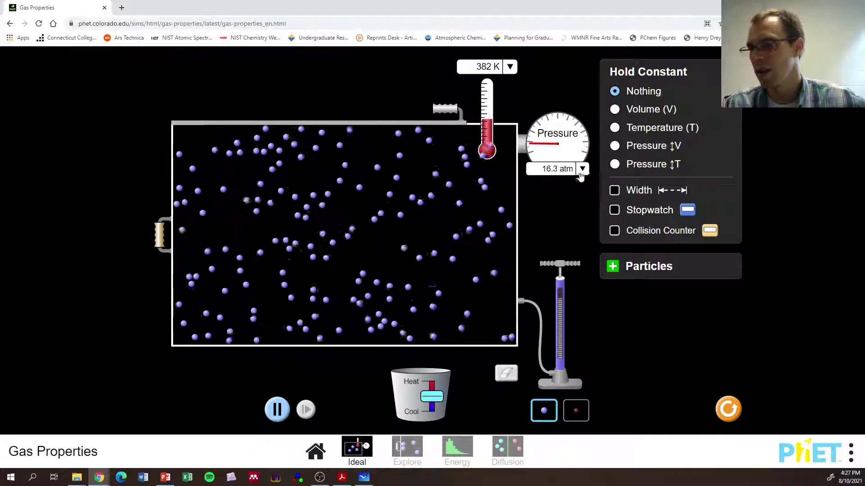
Step: Hold temperature constant at 382 K, narrow the box, and pump in particles until pressure reaches 35.3 atm
left_click(610, 192)
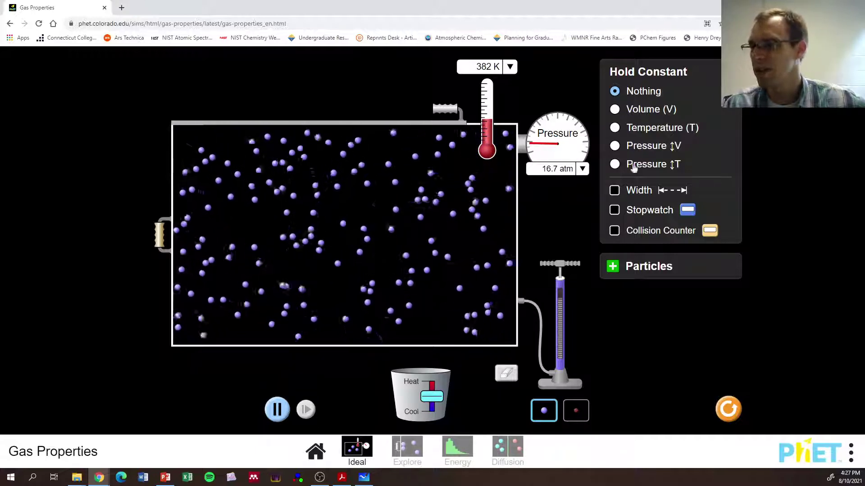
left_click(648, 129)
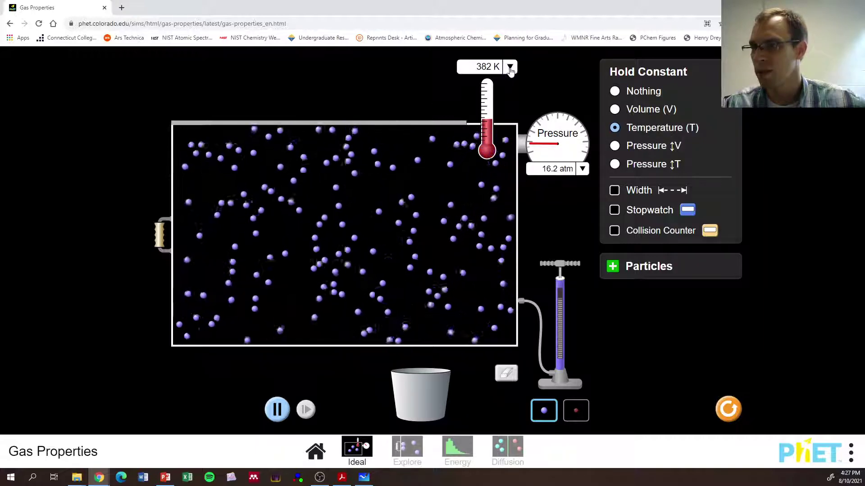
left_click(510, 67)
left_click(509, 68)
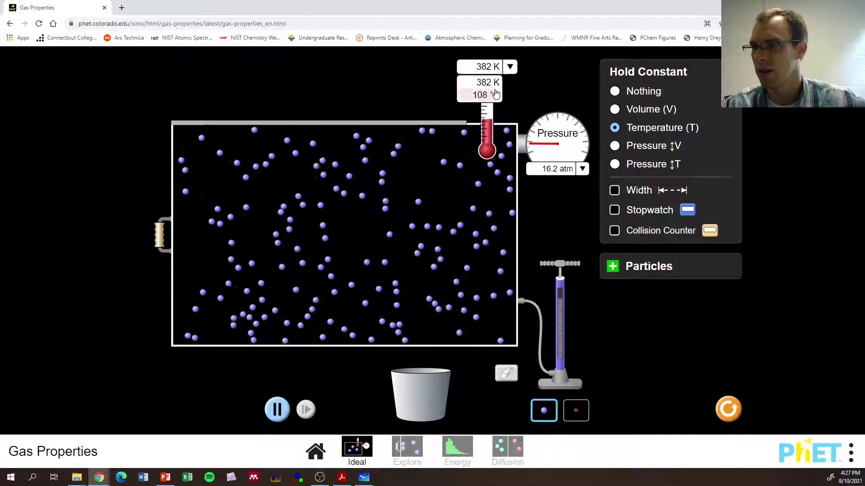
left_click(511, 68)
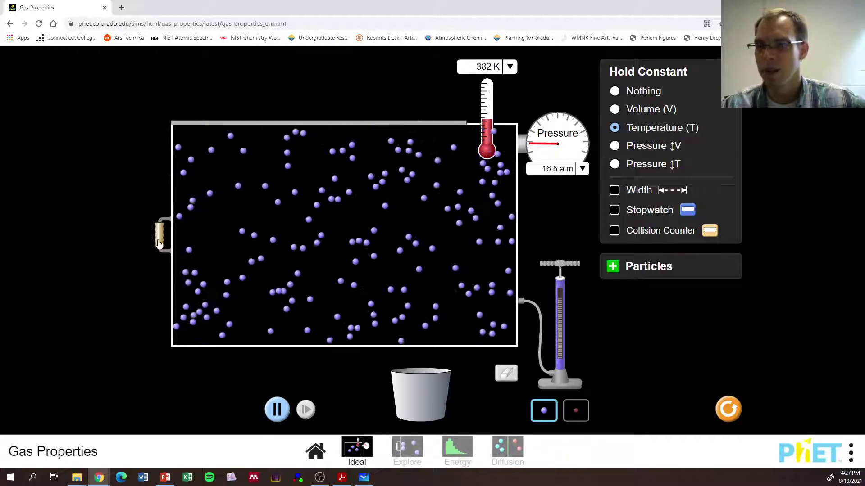
left_click_drag(317, 238, 179, 235)
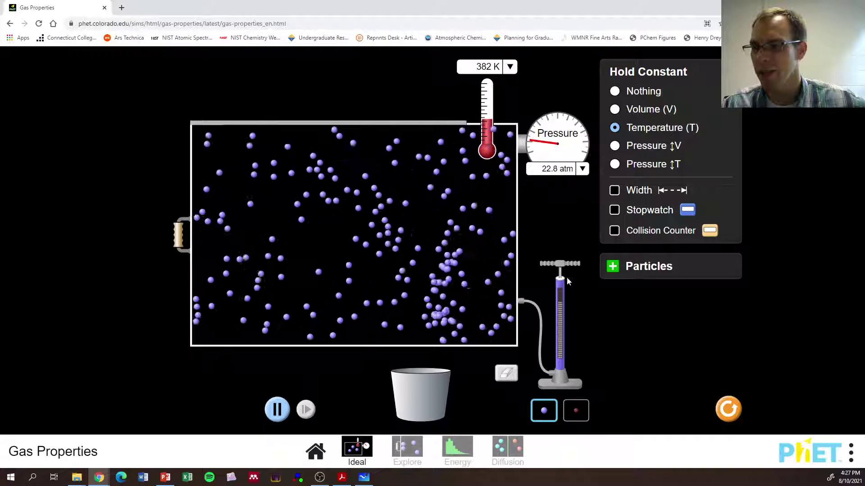
mouse_move(567, 282)
left_mouse_down()
mouse_move(569, 255)
mouse_move(571, 272)
left_mouse_up()
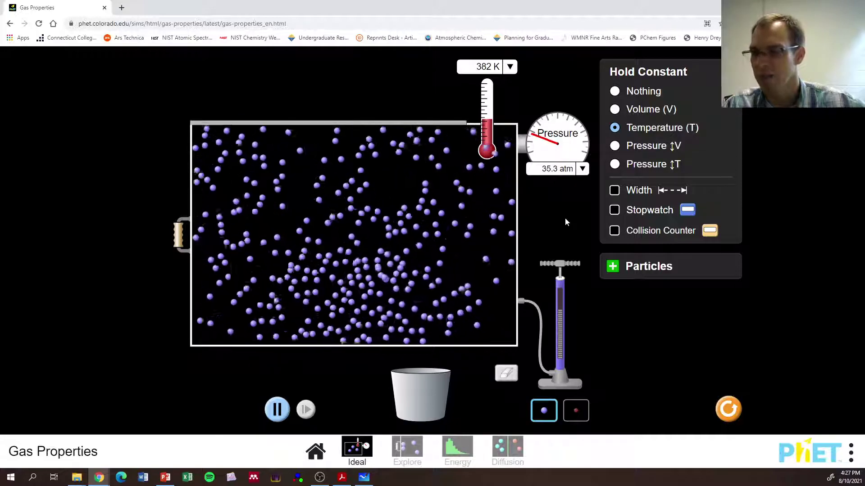
Step: Hold pressure constant with volume free, then open and close the lid to release particles
left_click(615, 146)
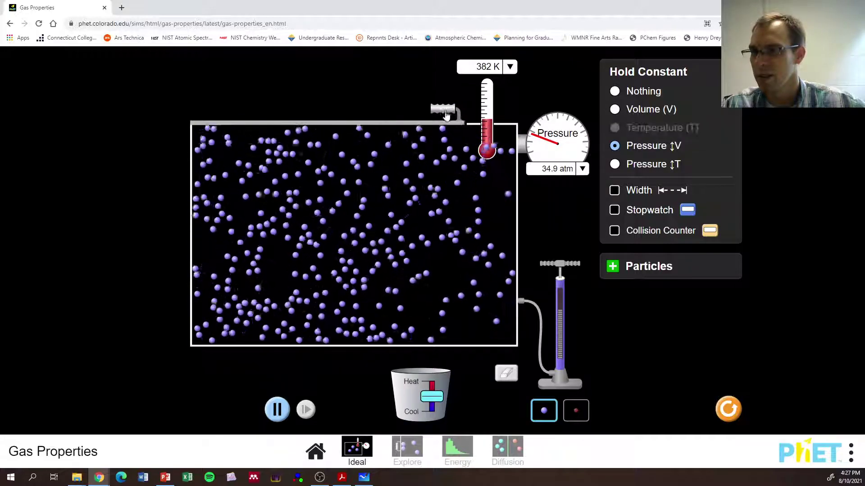
left_click_drag(446, 116, 380, 122)
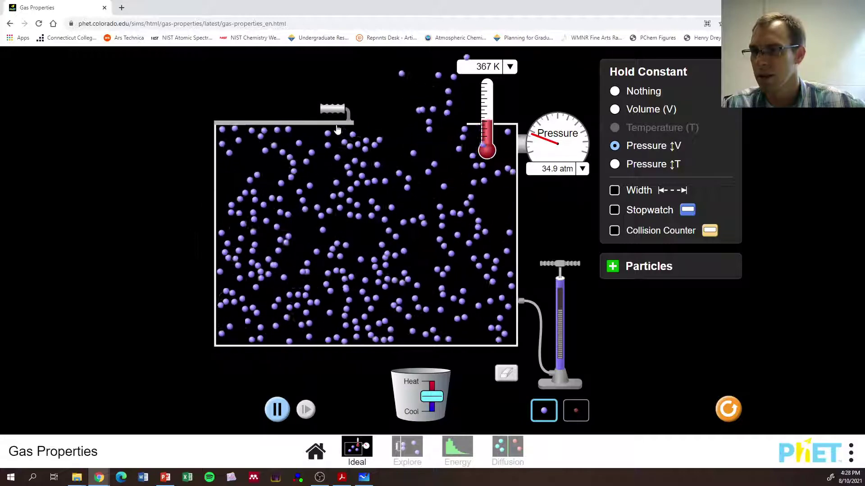
left_click_drag(337, 129, 464, 124)
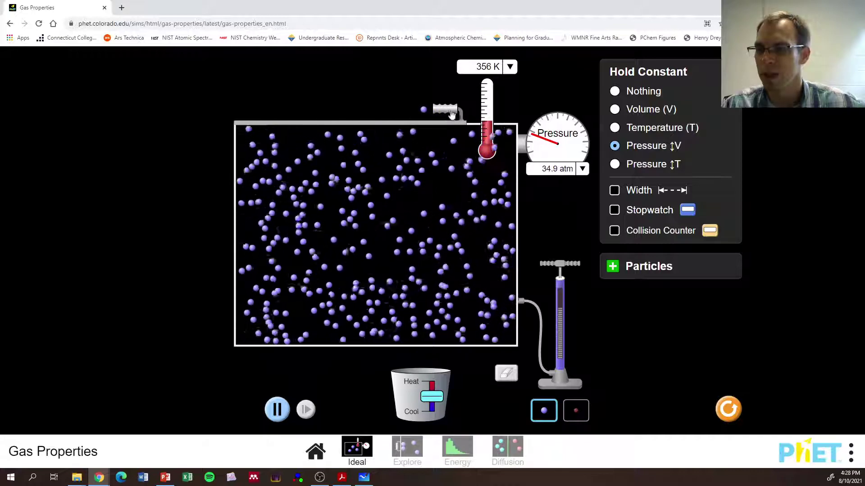
Step: Reopen the lid, pump in more particles, and close it, ending at 214 K and 34.9 atm
left_click_drag(452, 115, 311, 128)
left_click_drag(560, 263, 569, 337)
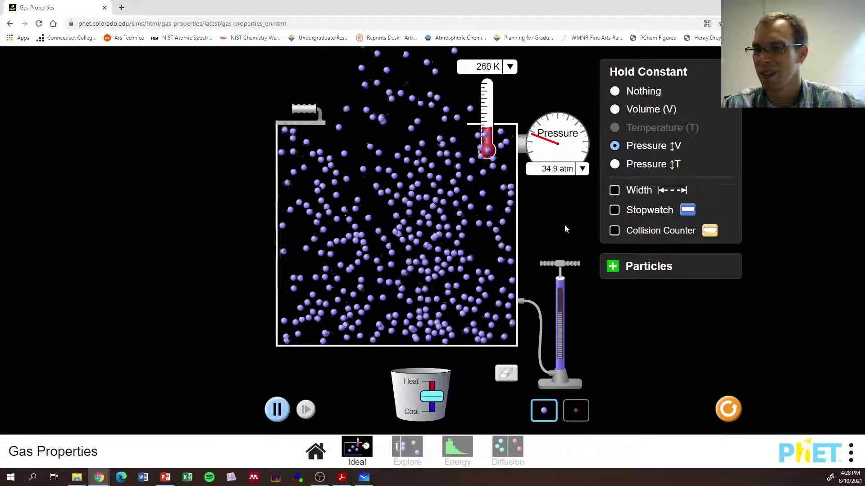
left_click_drag(327, 111, 439, 109)
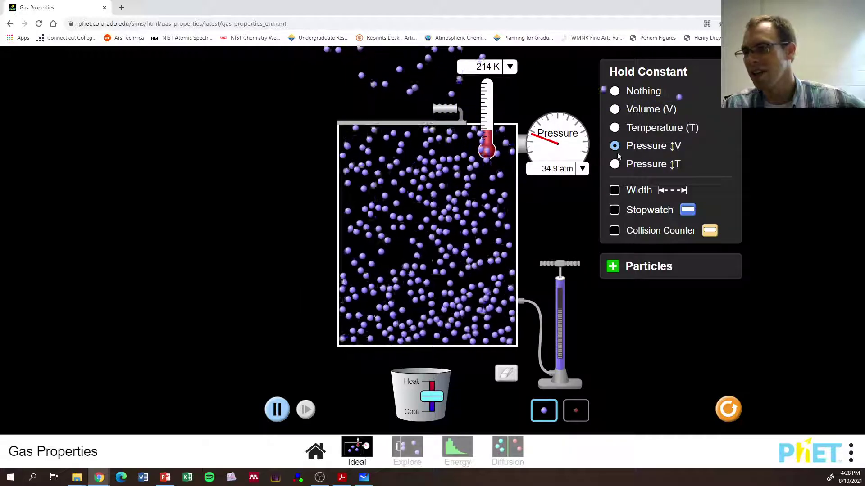
Step: Hold nothing constant, widen the box, and open then close the lid, reaching 199 K and 17.9 atm
left_click(615, 91)
left_click_drag(325, 240, 218, 239)
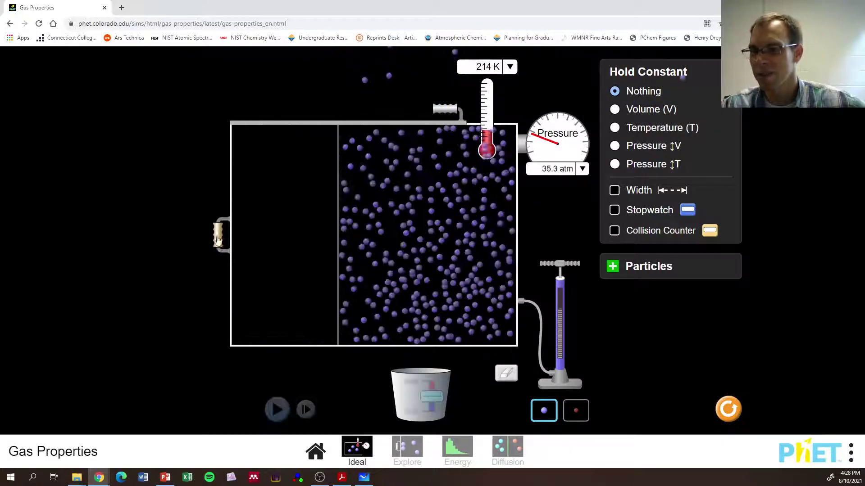
left_click_drag(456, 124, 374, 125)
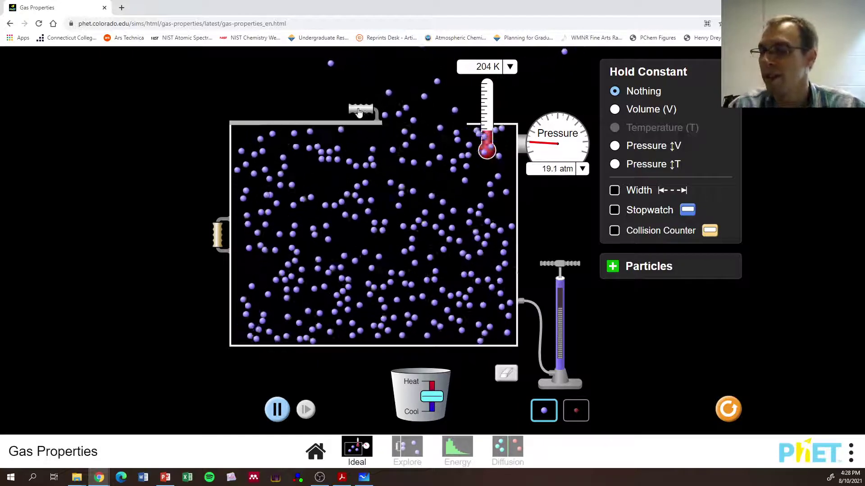
left_click_drag(365, 115, 461, 110)
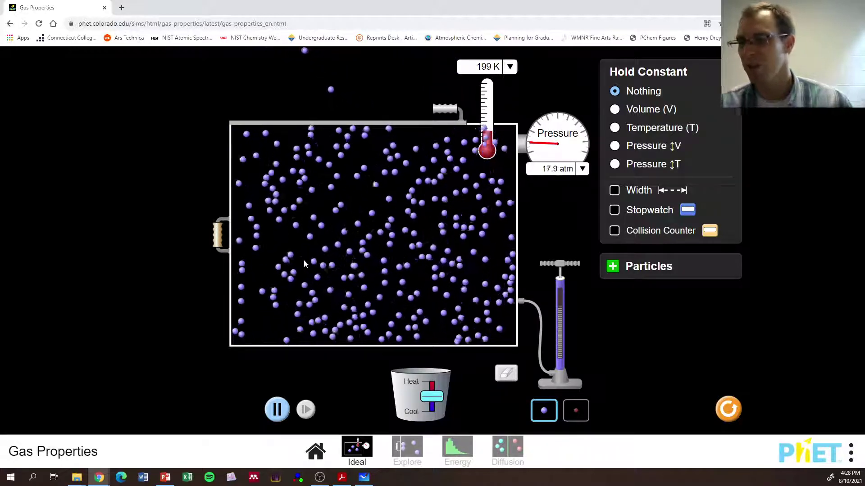
left_click(613, 266)
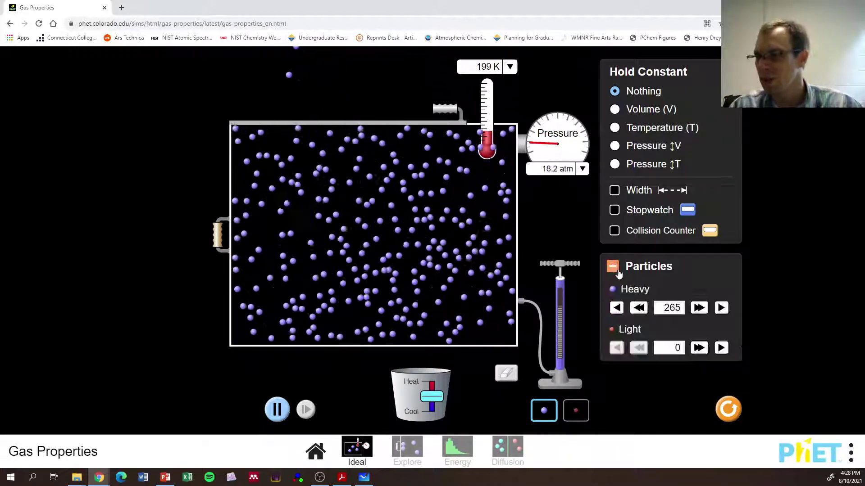
left_click(612, 266)
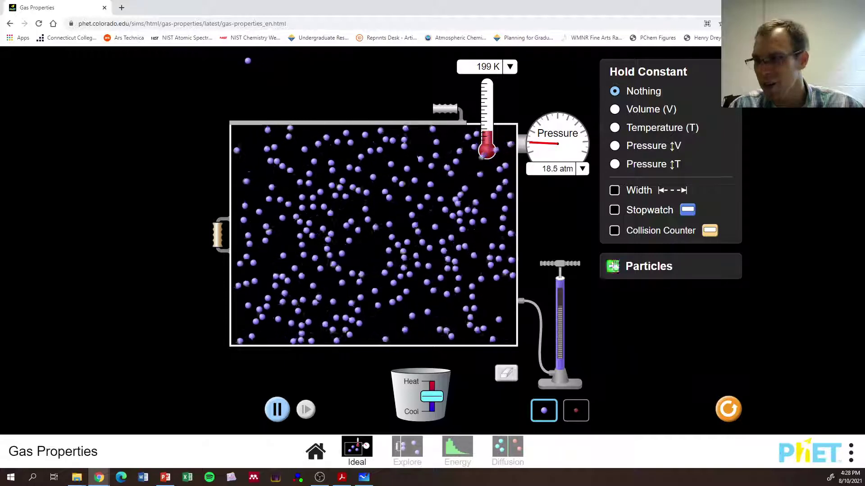
left_click(615, 230)
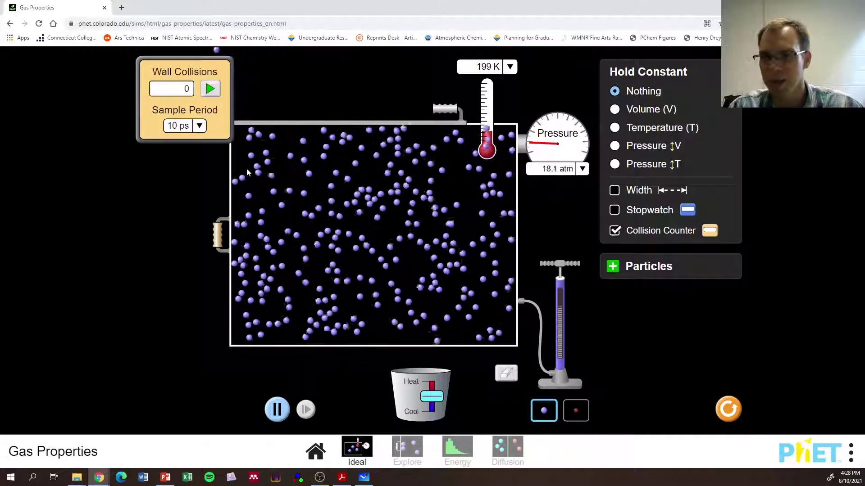
left_click(210, 88)
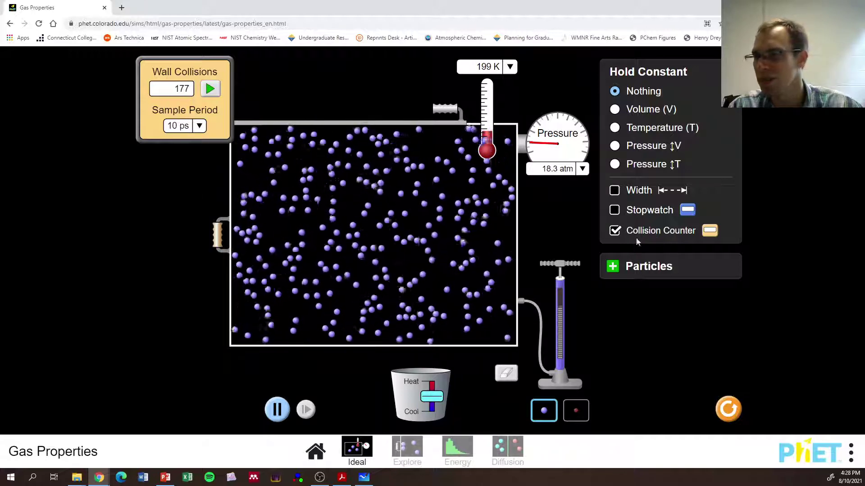
left_click(614, 230)
left_click(614, 190)
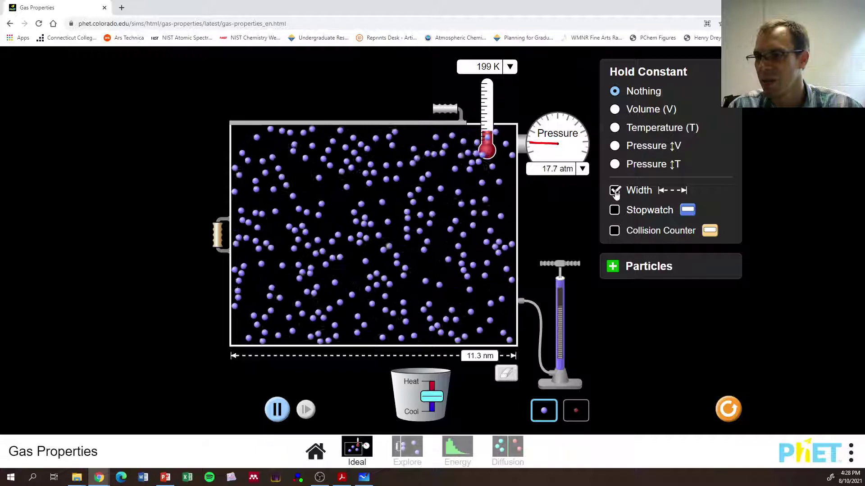